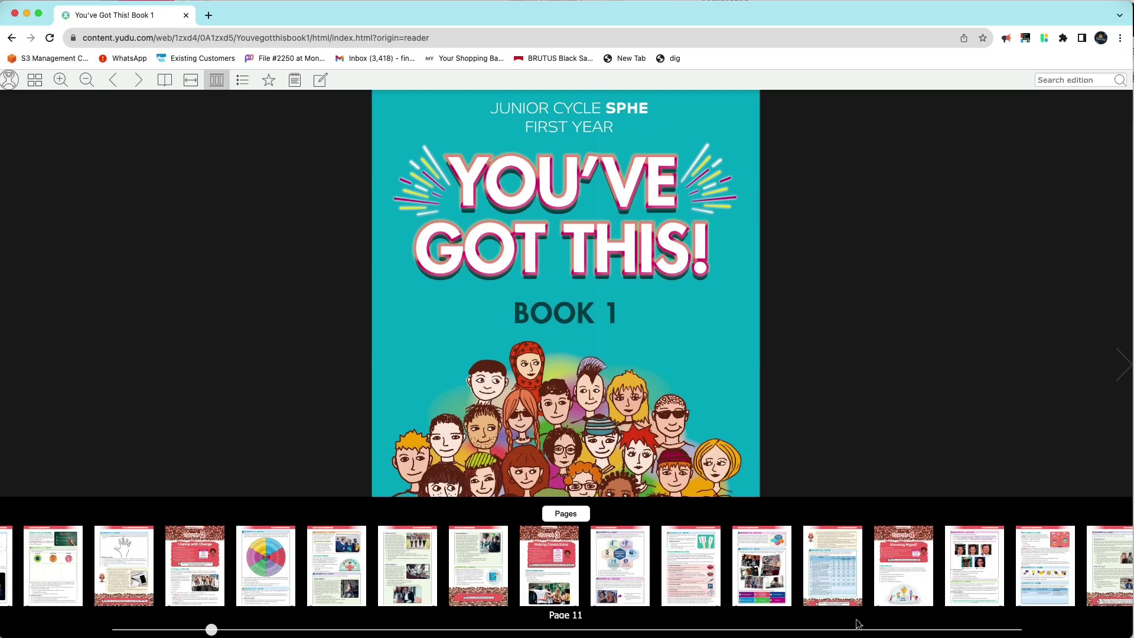
Jump to the page 24 survey activity spread of You've Got This! Book 1.
click(833, 567)
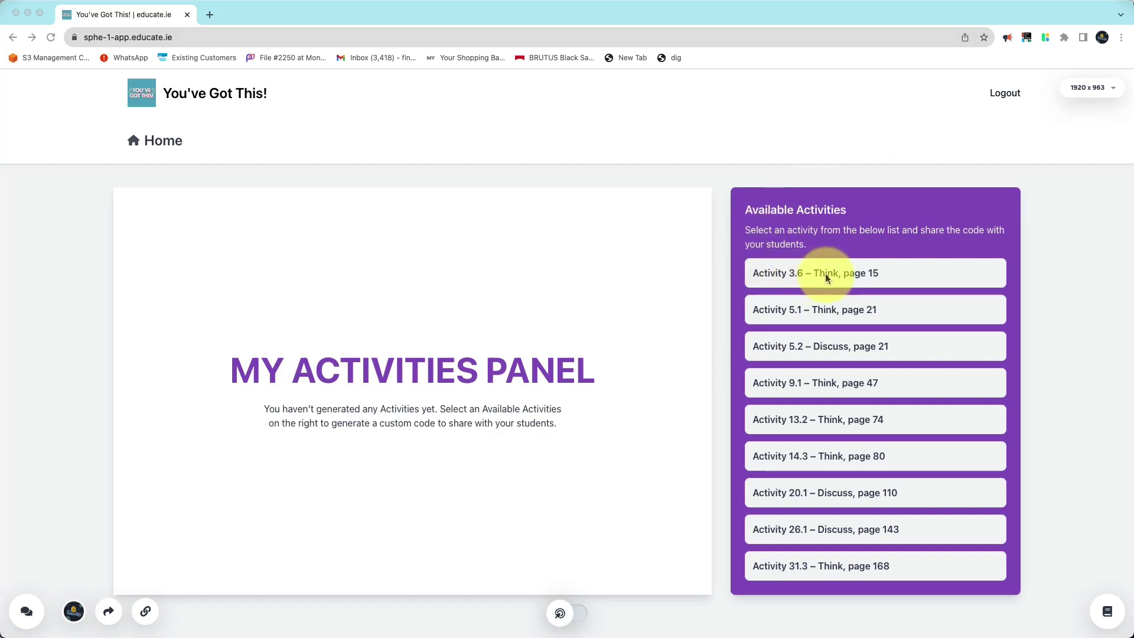
Generate Activity 3.6's share code and label its class '9am Mondays'.
click(859, 274)
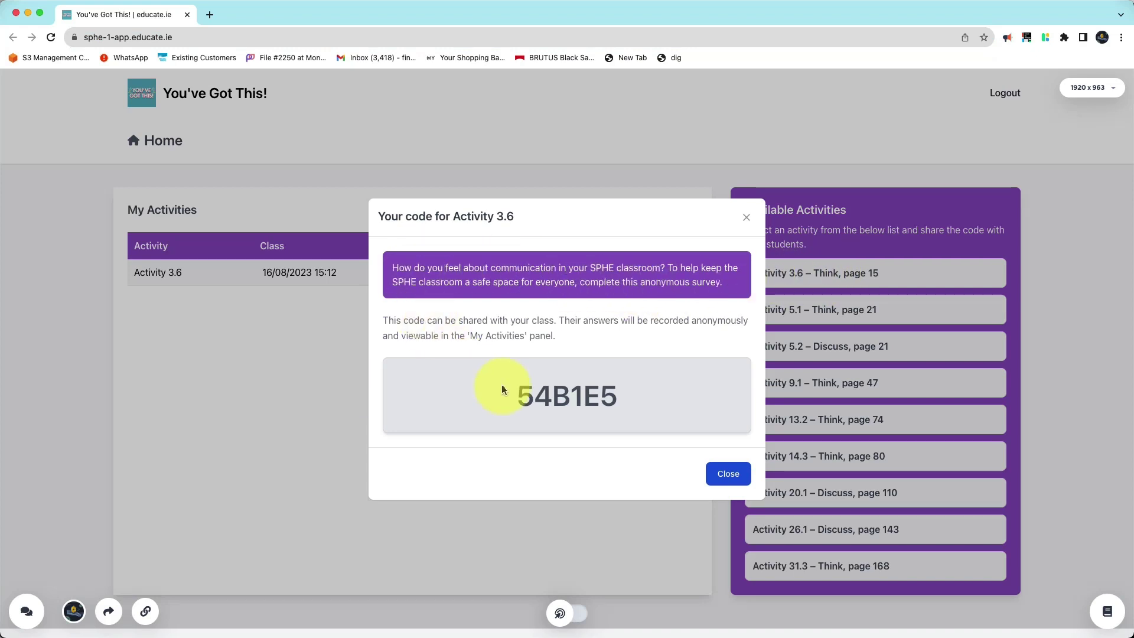
drag(516, 396, 613, 399)
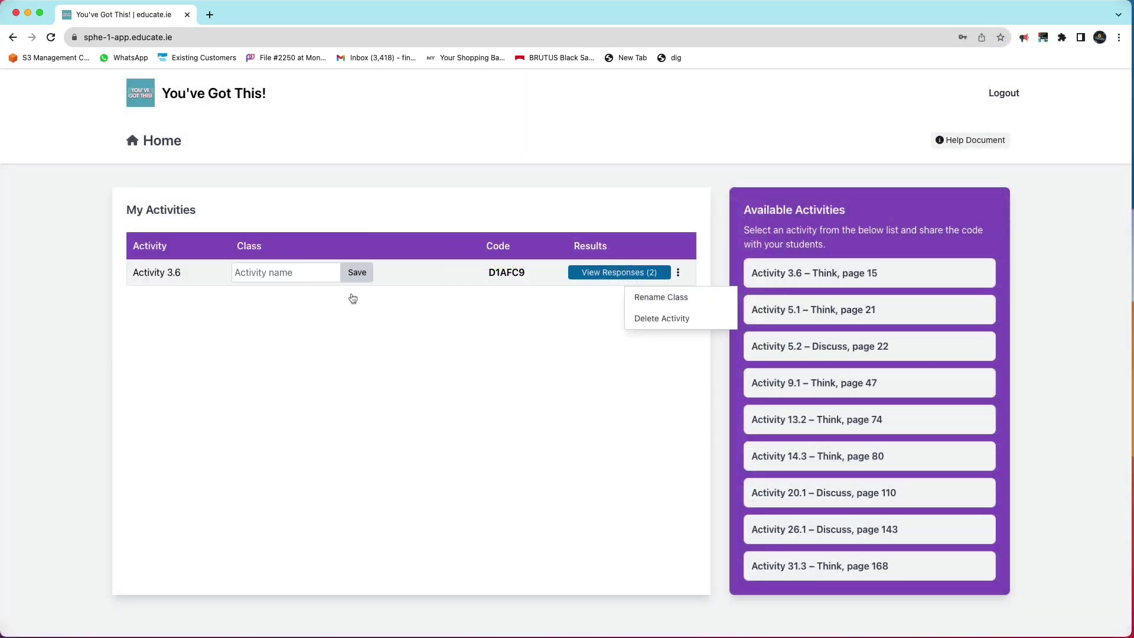
click(297, 273)
text(9)
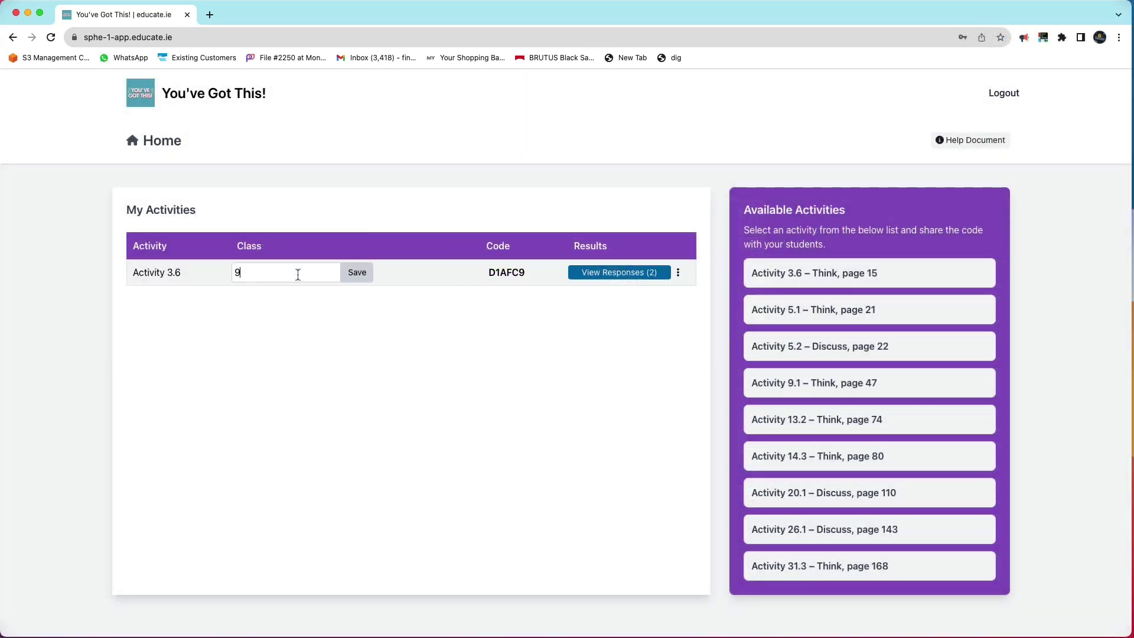
text(Monda)
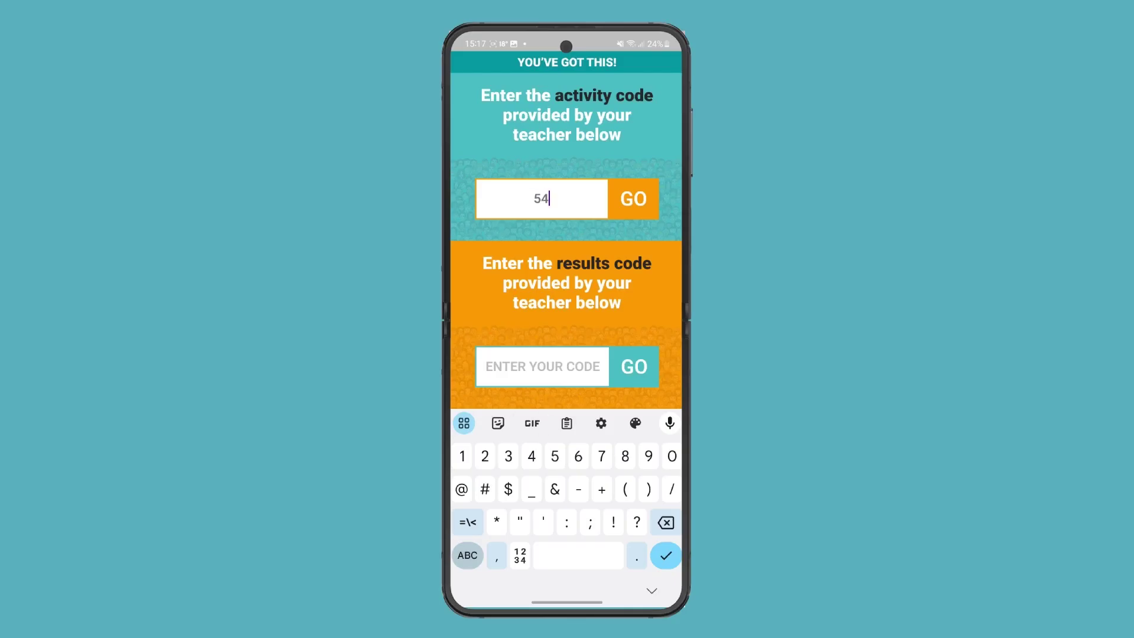
text(B1E)
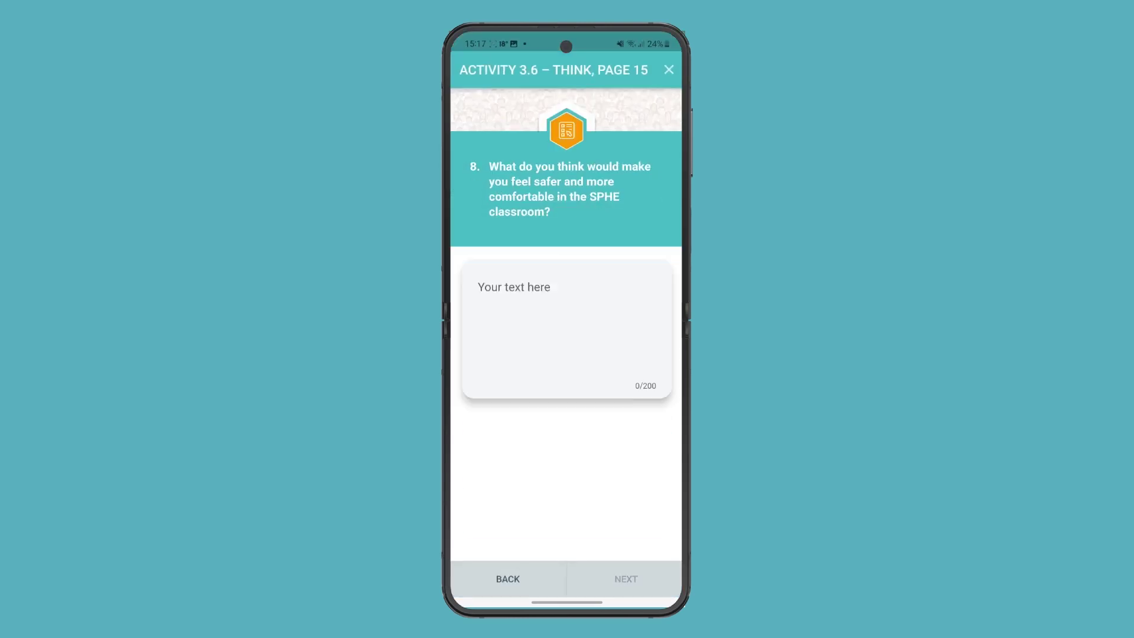
Write a freeform answer to question 8, then go to the answer review.
click(567, 328)
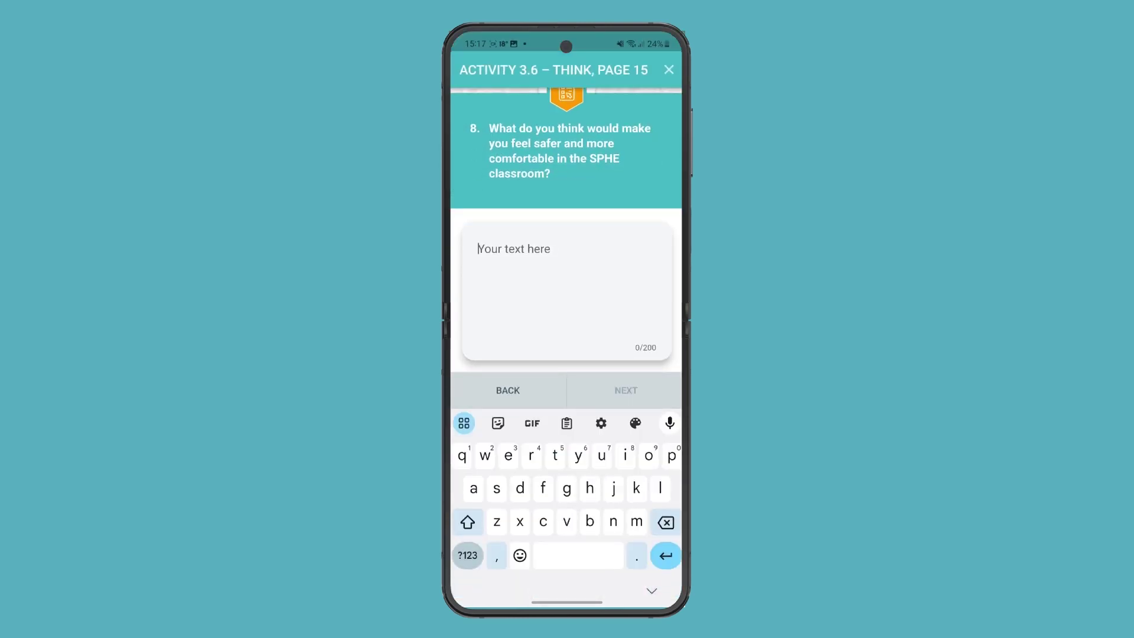
text(privately sharing my)
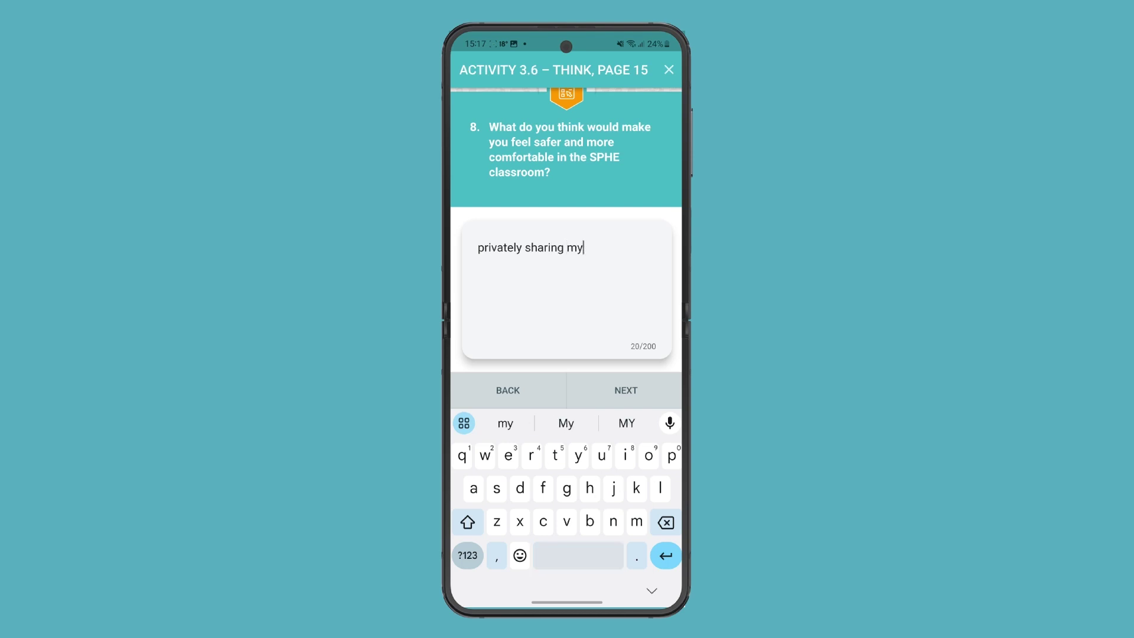
text( opinio)
click(625, 390)
scroll(568, 355, down, 5)
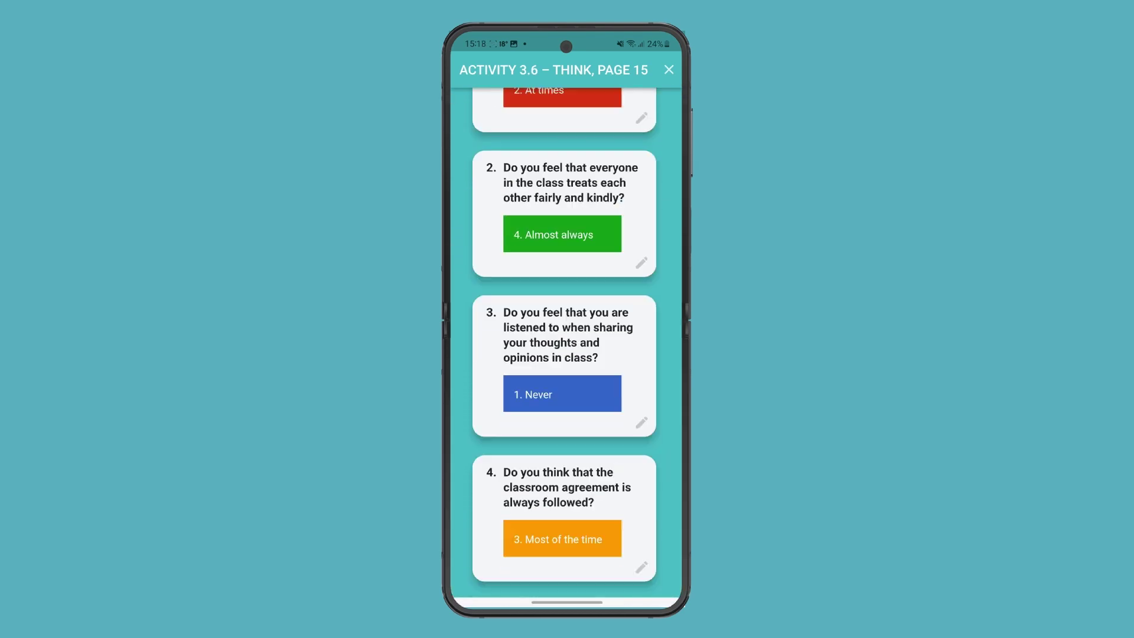
scroll(567, 354, down, 8)
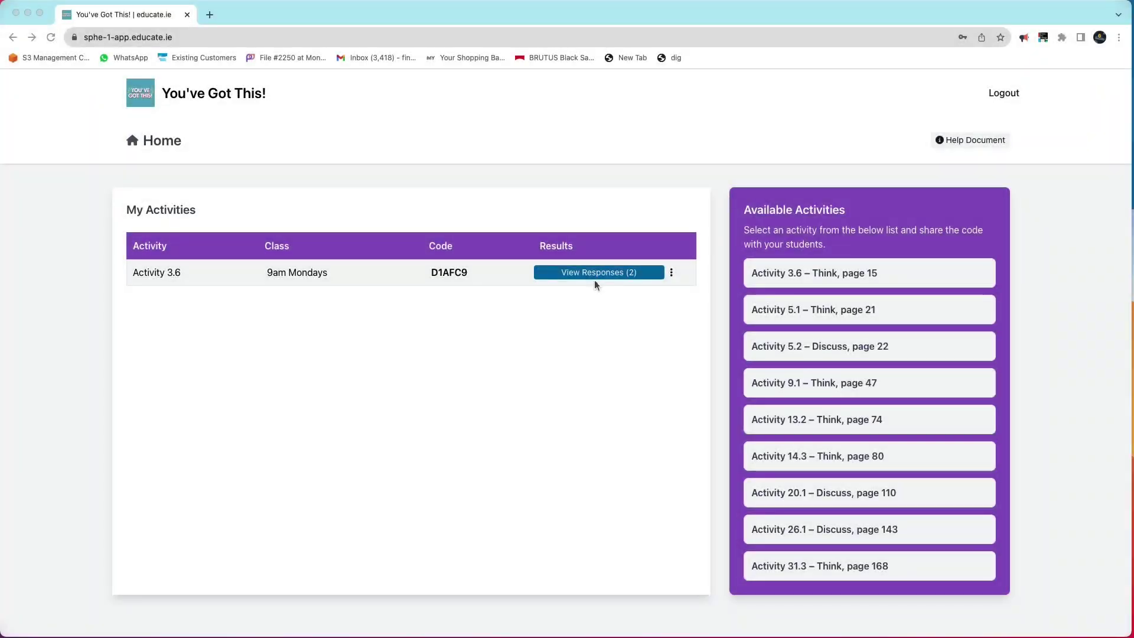
Open Activity 3.6's collected responses and review the Q.2 and Q.3 results.
click(596, 273)
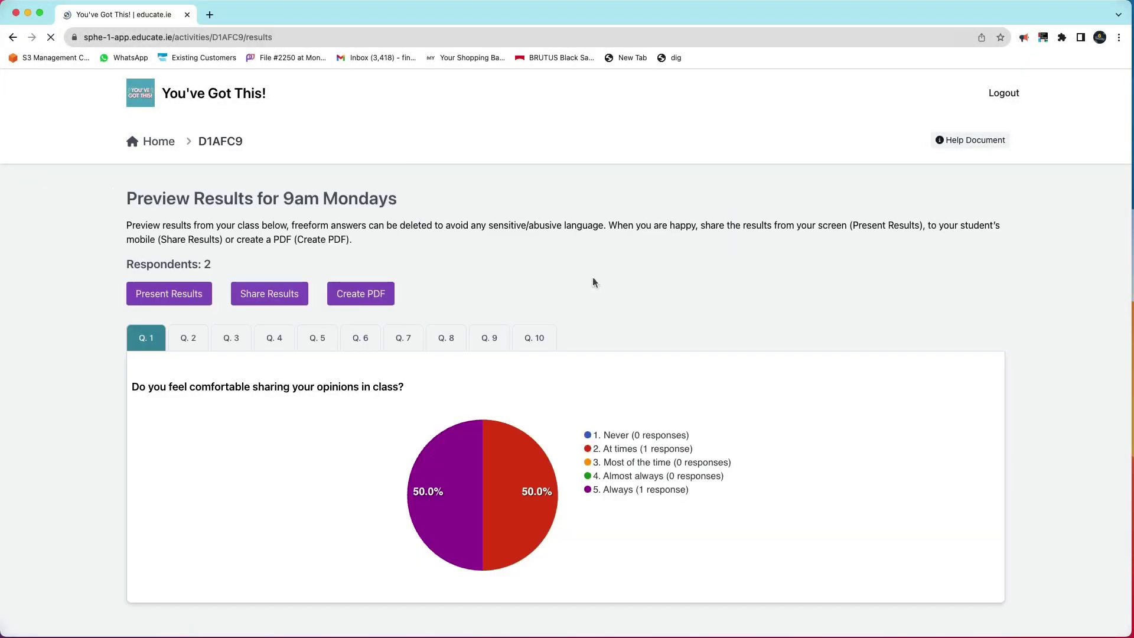
click(189, 340)
click(231, 337)
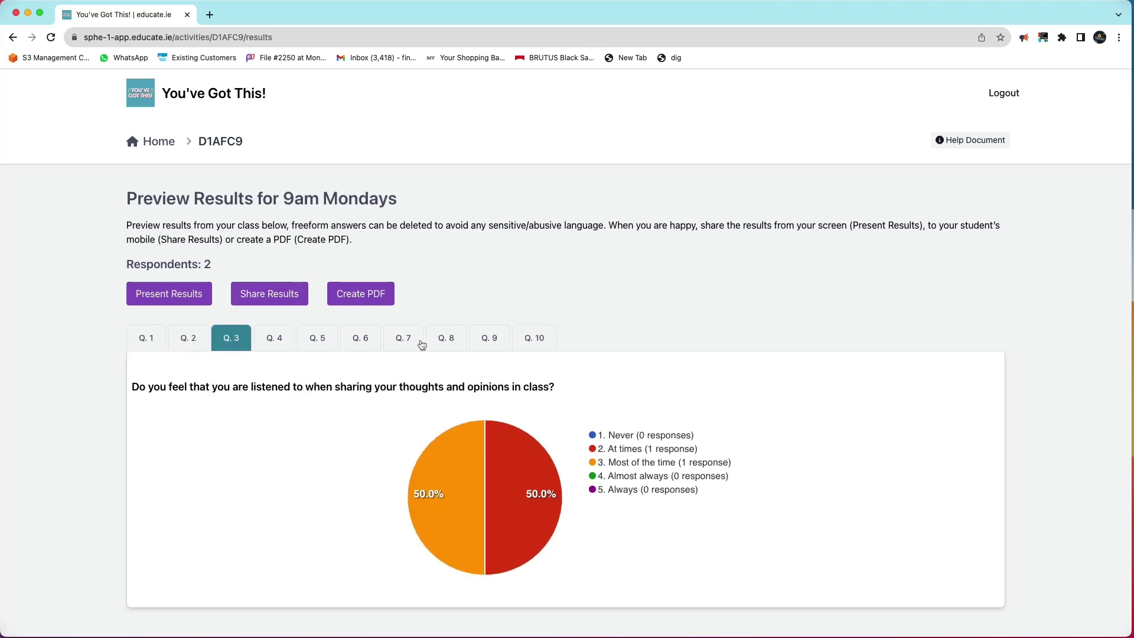
Confirm the results were checked and present them to the class.
click(169, 294)
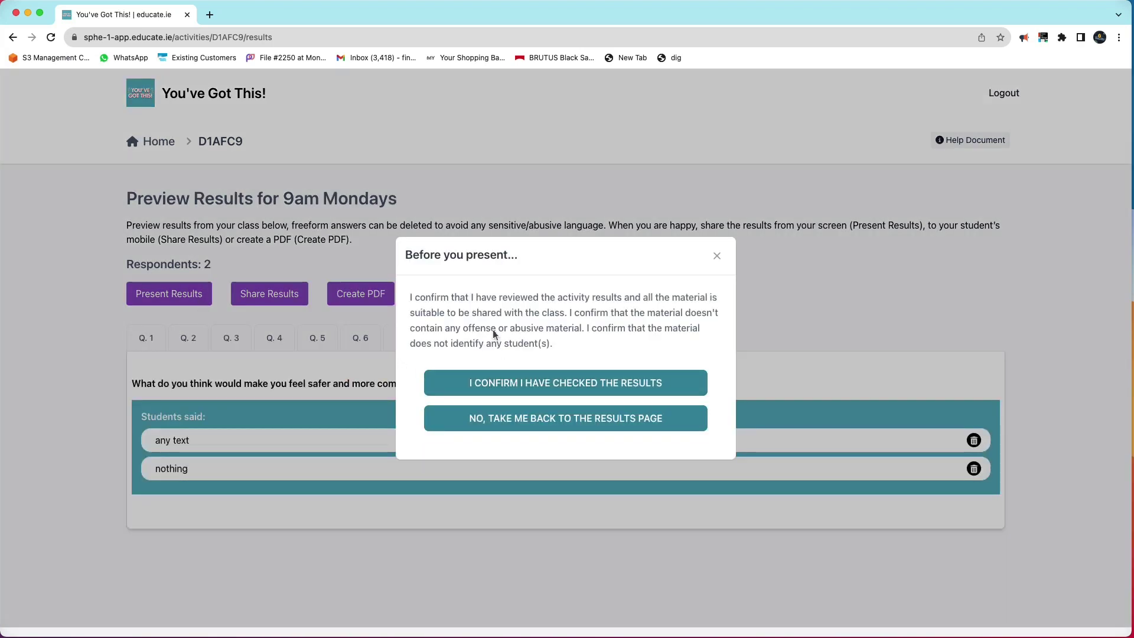
drag(408, 296, 559, 355)
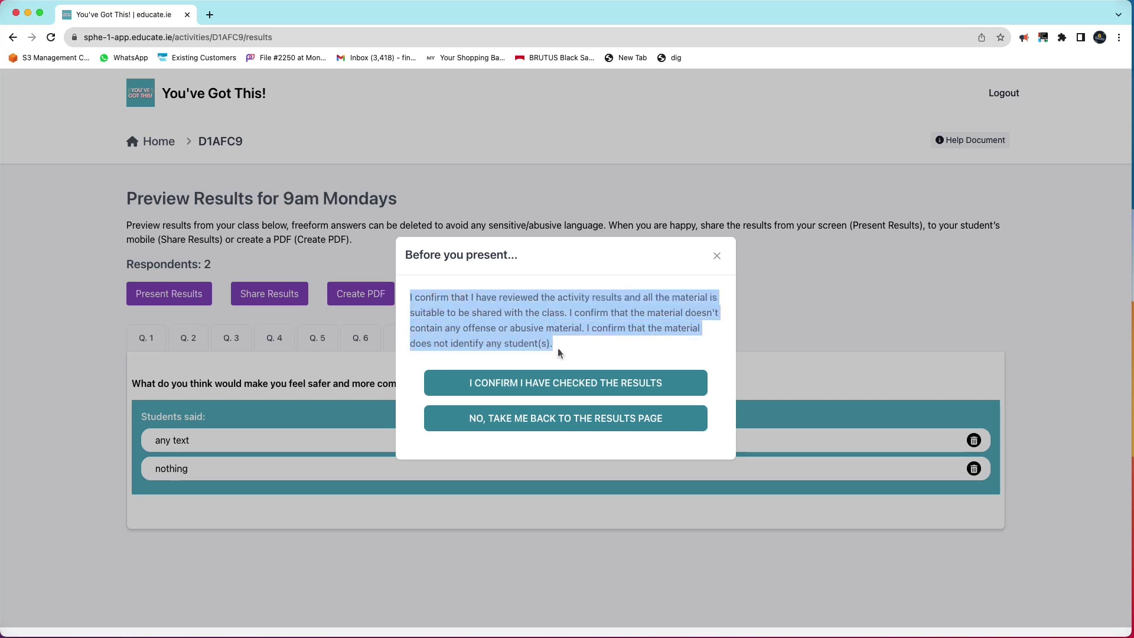
click(563, 387)
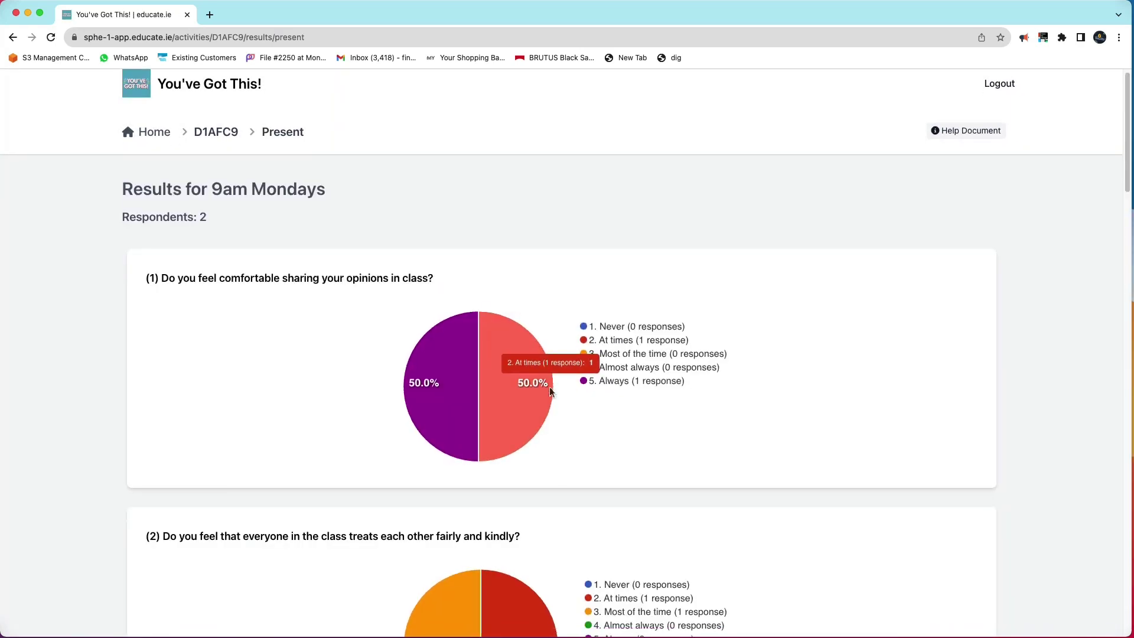
scroll(549, 388, down, 2)
scroll(550, 404, down, 5)
scroll(549, 405, down, 5)
scroll(550, 405, down, 5)
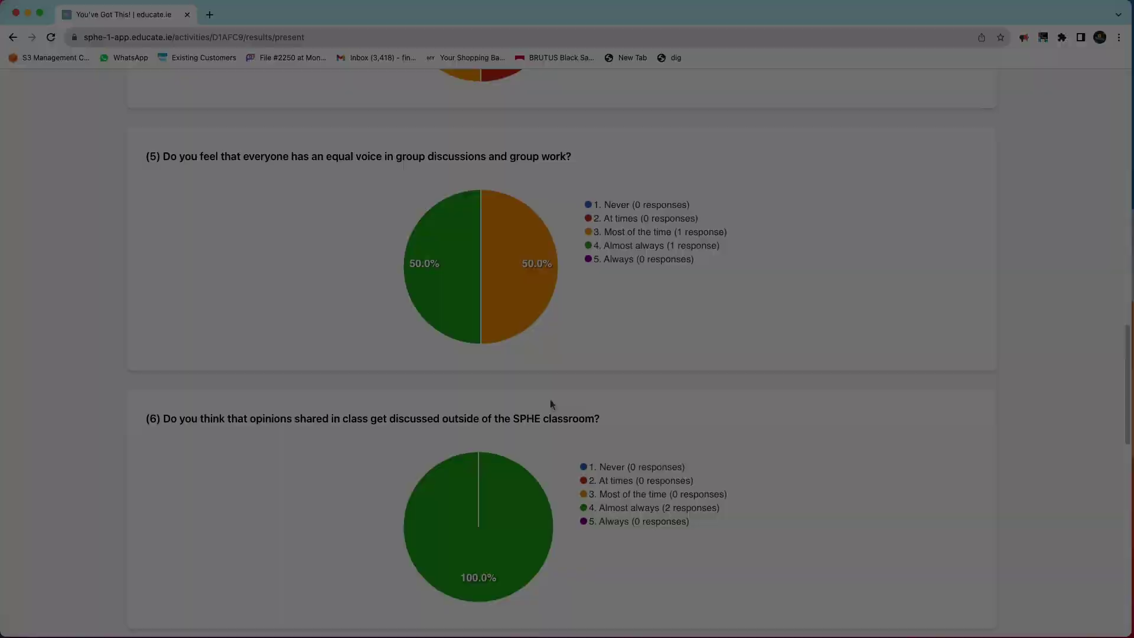
Reopen the 9am Mondays results preview via View Responses (2).
click(598, 272)
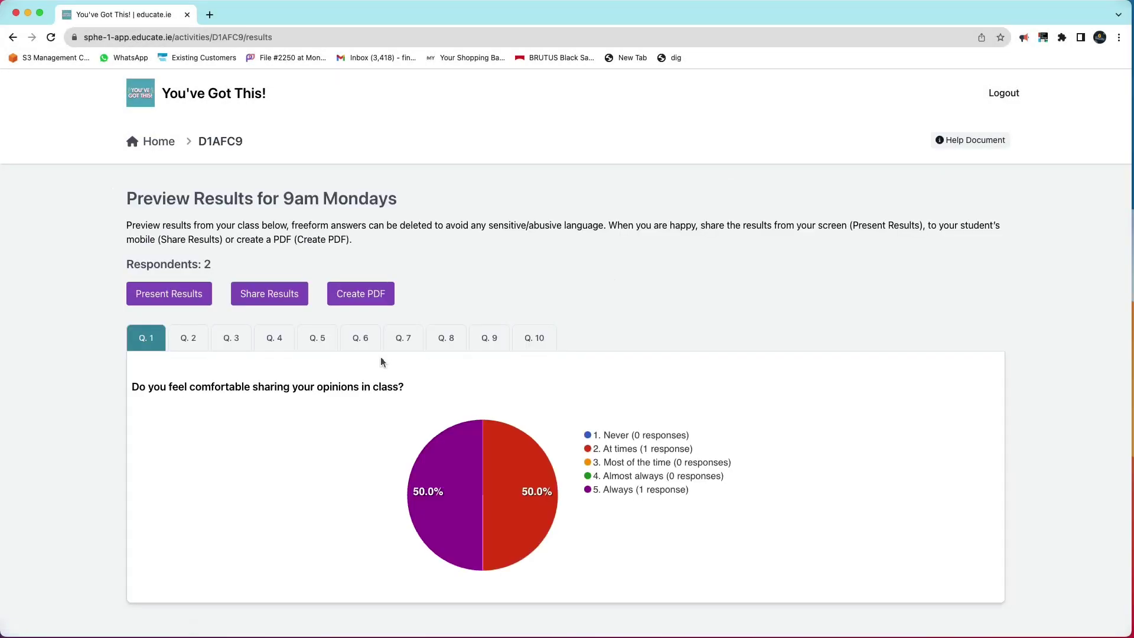